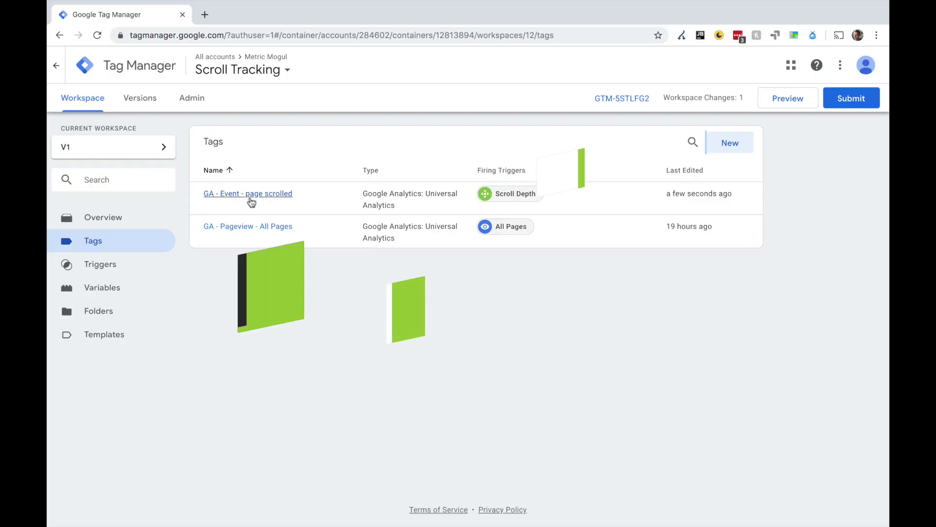
# Step: Open the 'GA - Event - page scrolled' tag and check its Scroll Depth trigger fires at 25, 50, 75, 100%
pyautogui.click(253, 195)
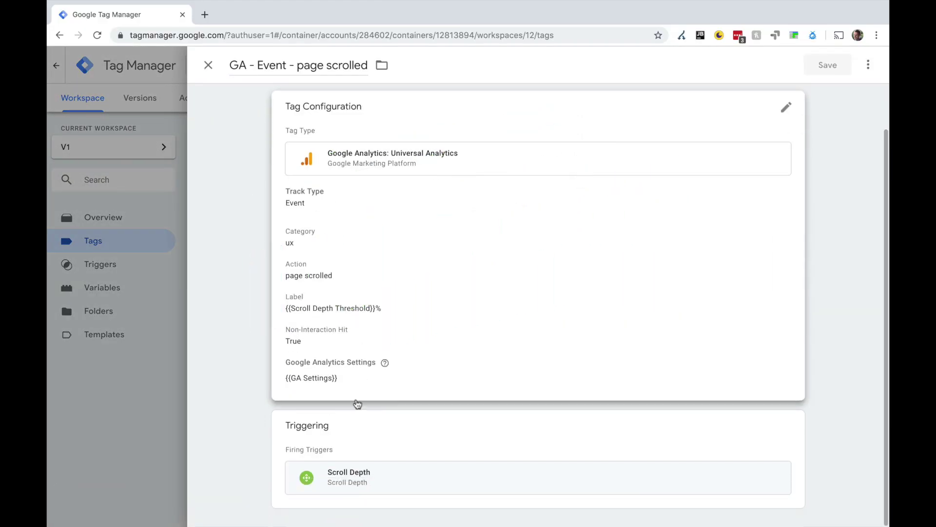
pyautogui.click(364, 475)
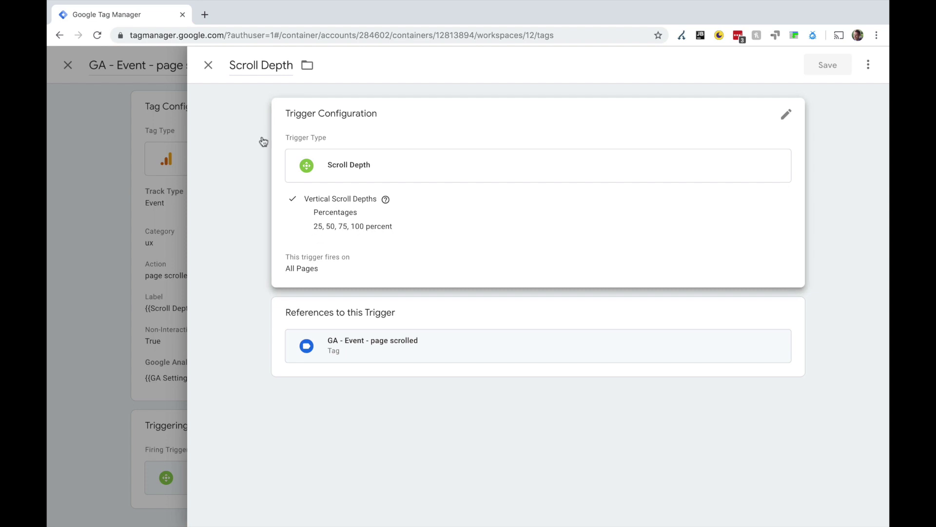
pyautogui.click(205, 65)
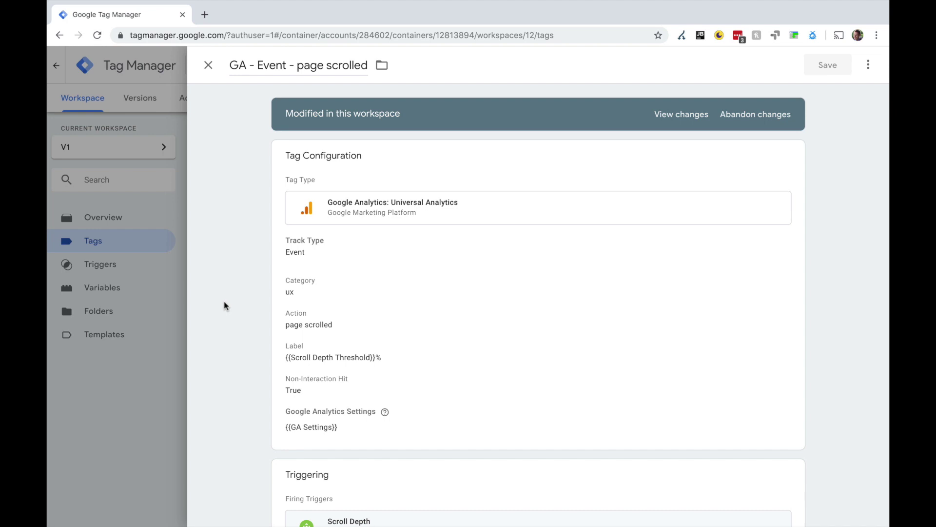
# Step: Enable overriding settings on the page scrolled tag and expand More Settings > Custom Metrics
pyautogui.click(783, 162)
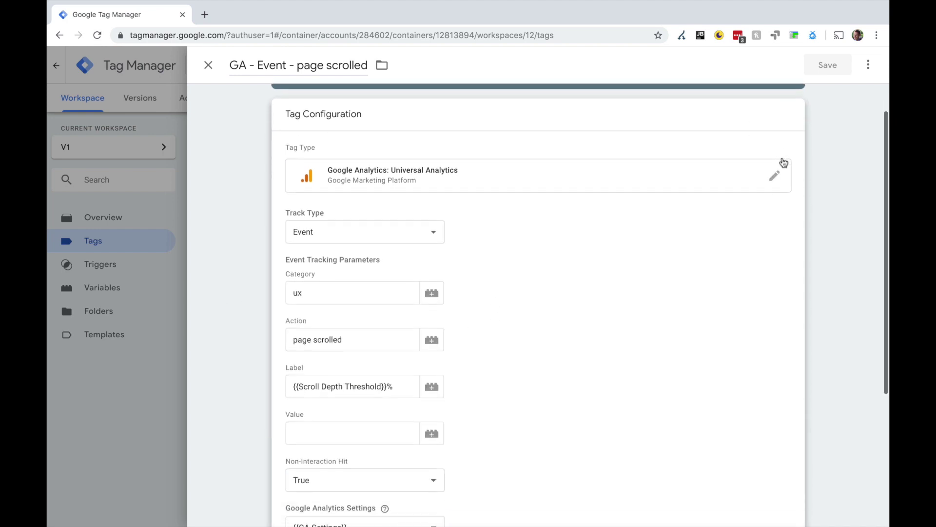
pyautogui.scroll(-3, 424, 347)
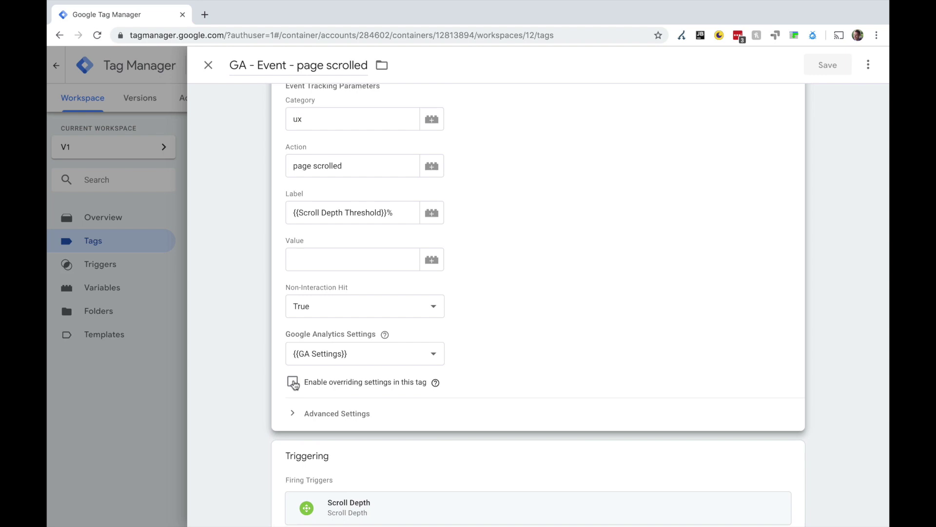
pyautogui.click(293, 383)
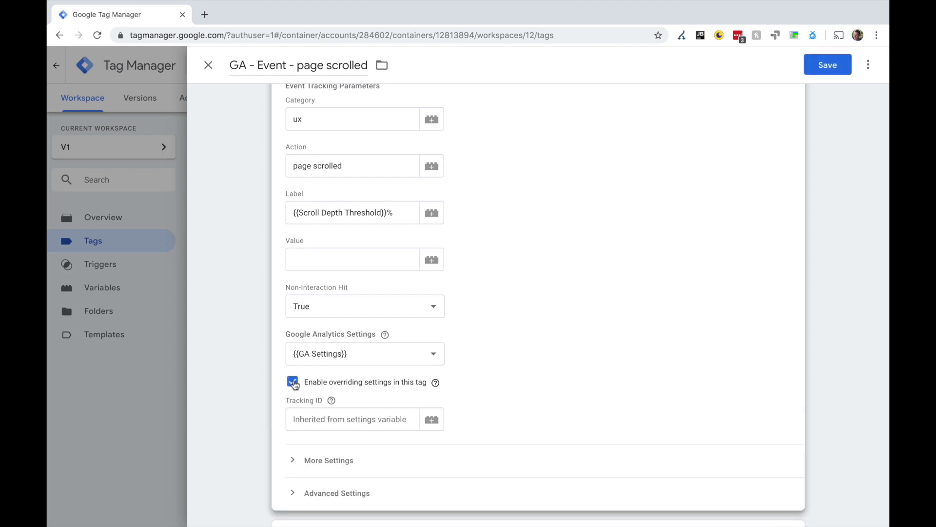
pyautogui.scroll(-2, 293, 384)
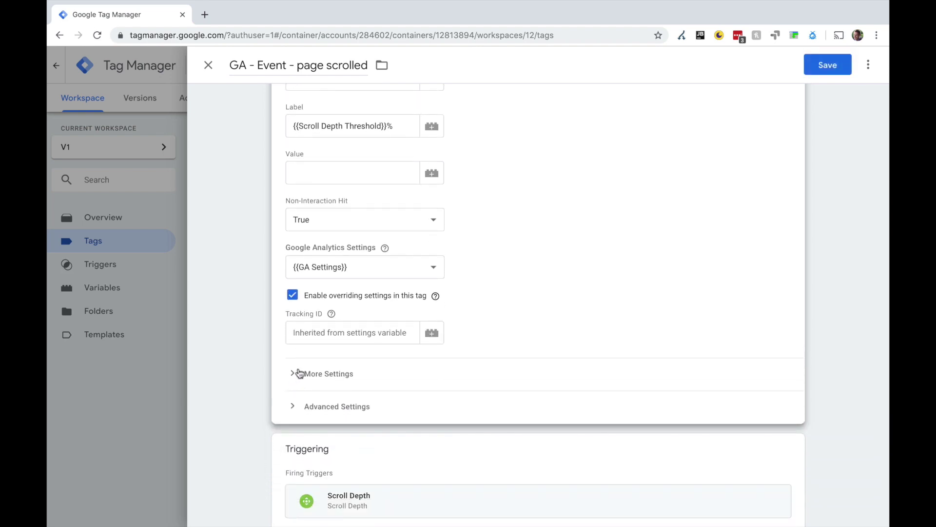
pyautogui.click(299, 374)
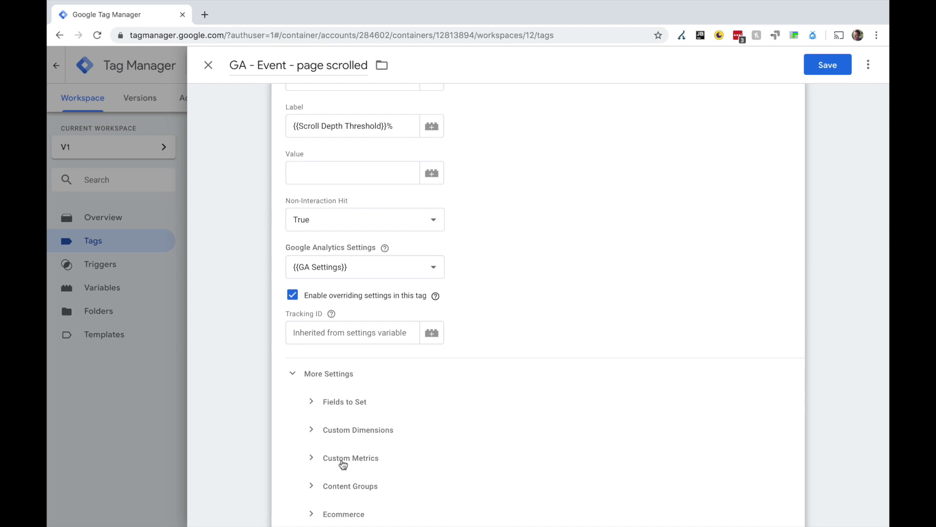
pyautogui.click(343, 461)
pyautogui.scroll(-2, 343, 463)
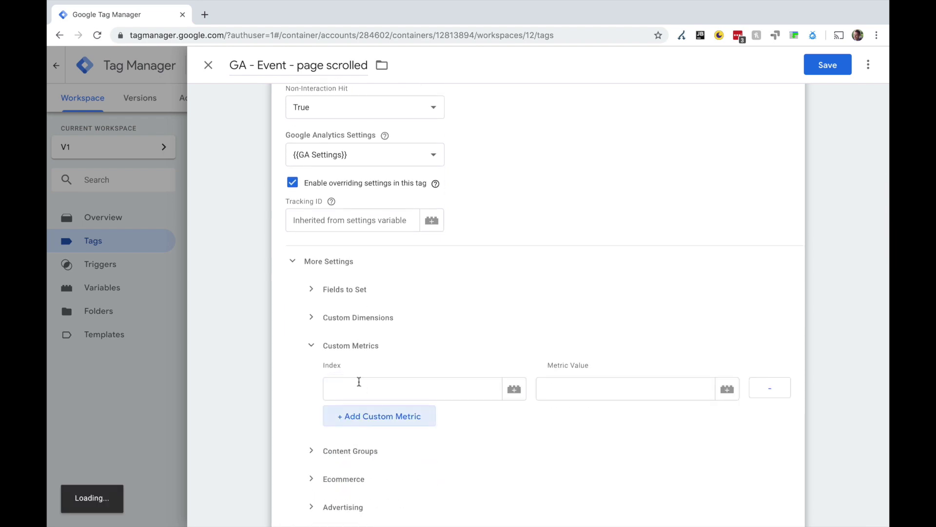
# Step: Add custom metric index 1 with metric value 25 and save the tag
pyautogui.click(367, 387)
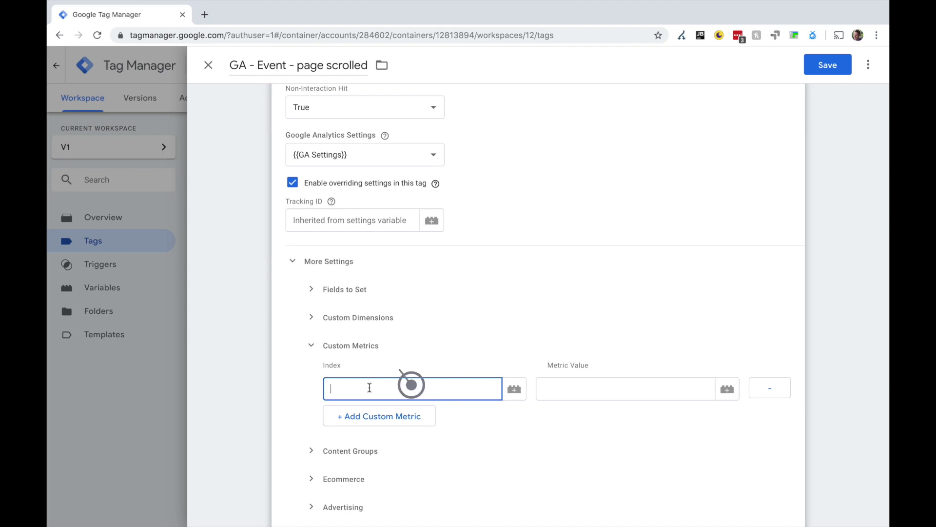
pyautogui.write('1')
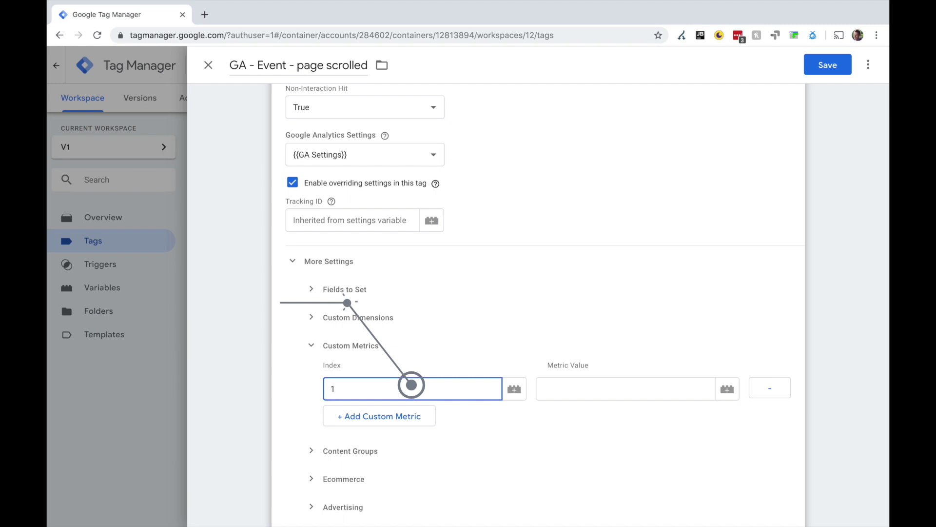
pyautogui.press('Tab')
pyautogui.press('Tab')
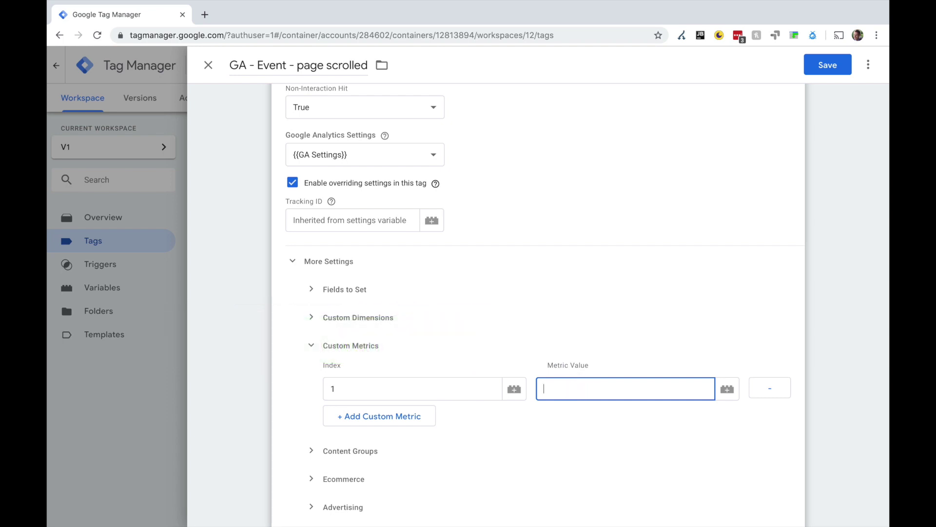
pyautogui.write('25')
pyautogui.press('BackSpace')
pyautogui.press('BackSpace')
pyautogui.write('10')
pyautogui.press('BackSpace')
pyautogui.press('BackSpace')
pyautogui.write('25')
pyautogui.scroll(-4, 554, 276)
pyautogui.click(819, 68)
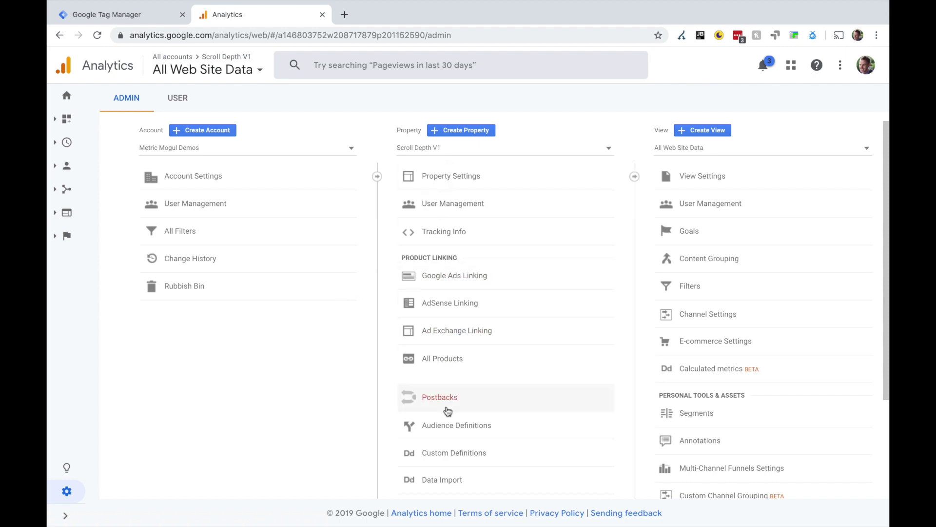
# Step: Show the property's Custom Metrics list under Custom Definitions, with Scroll Depth at index 1
pyautogui.click(454, 452)
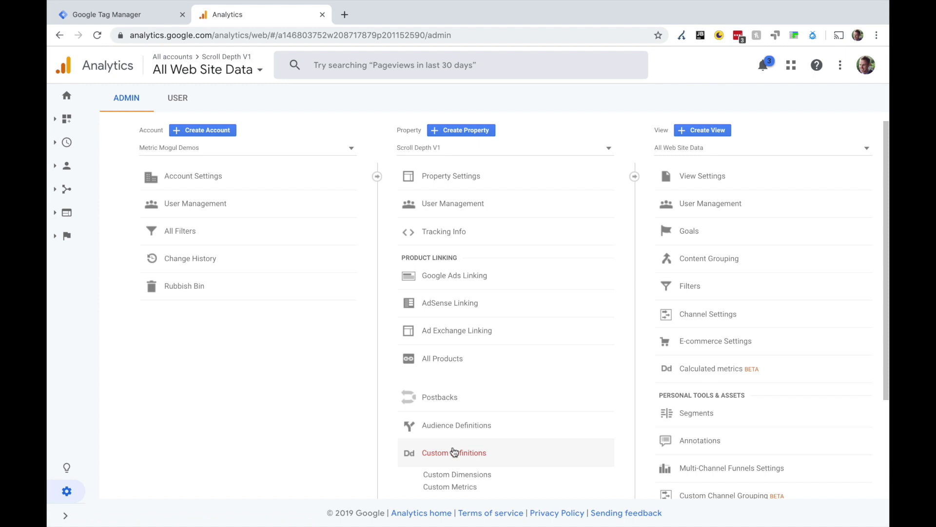
pyautogui.click(453, 486)
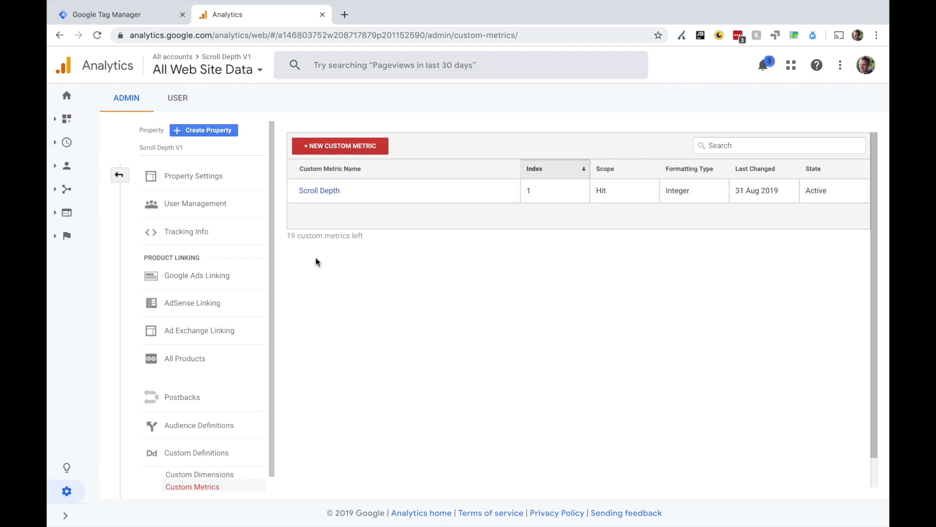
# Step: Review the view's Avg_Scroll Depth calculated metric definition
pyautogui.click(119, 175)
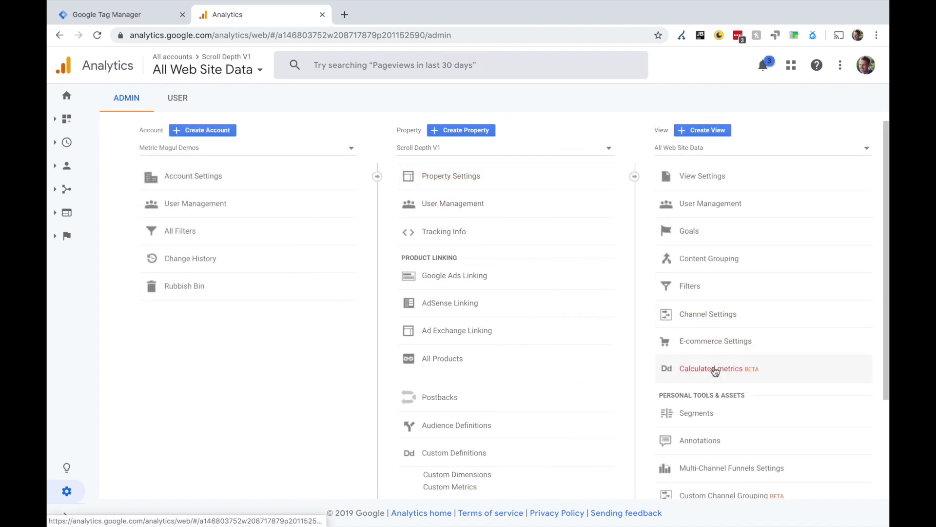
pyautogui.click(712, 369)
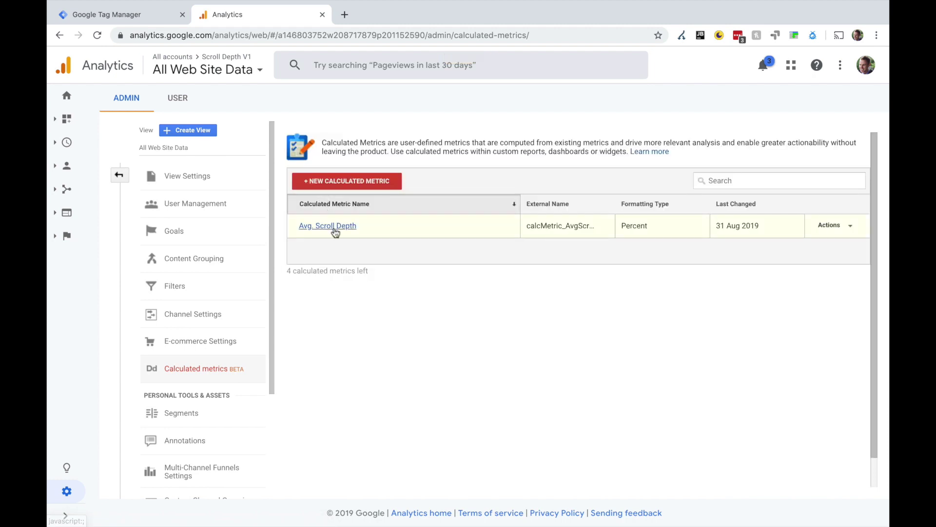
pyautogui.click(335, 227)
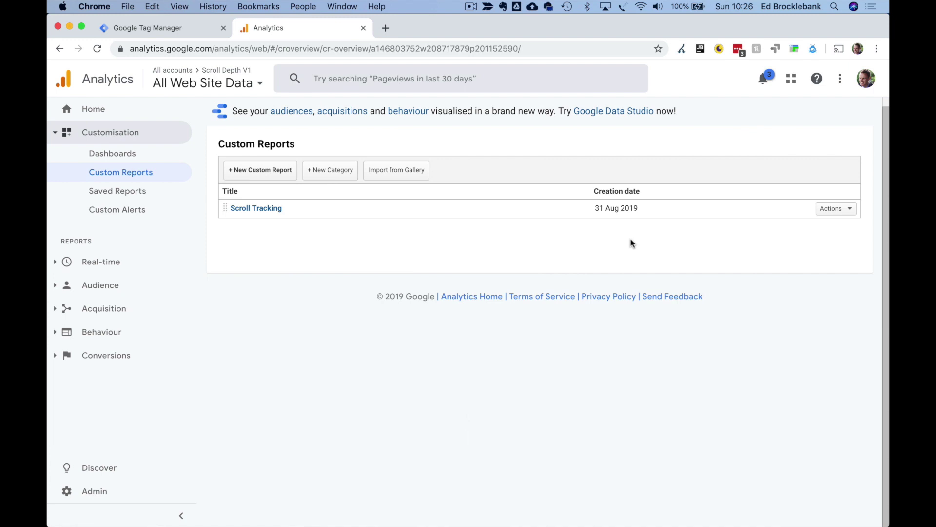
# Step: Edit the Scroll Tracking report to use Avg. Scroll Depth and Bounce Rate by Page, then save it
pyautogui.click(836, 208)
pyautogui.click(839, 222)
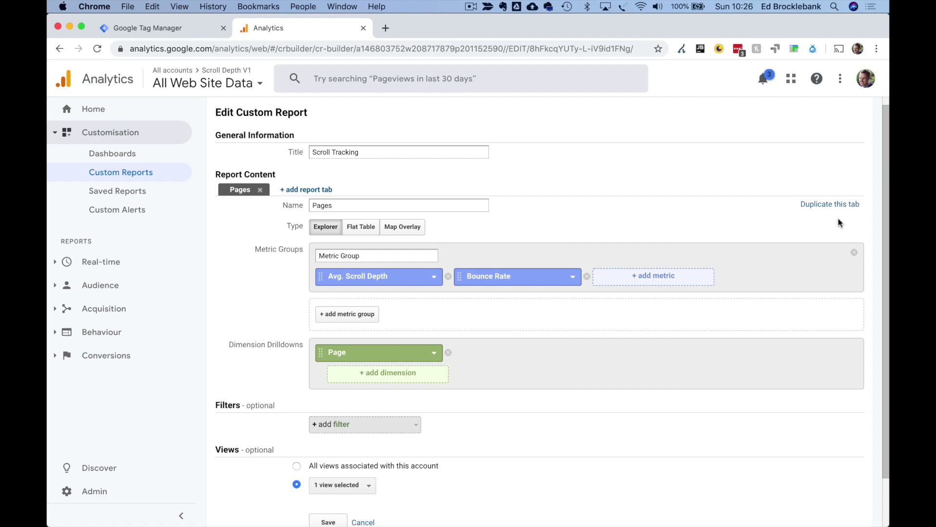
pyautogui.scroll(-3, 379, 409)
pyautogui.click(335, 472)
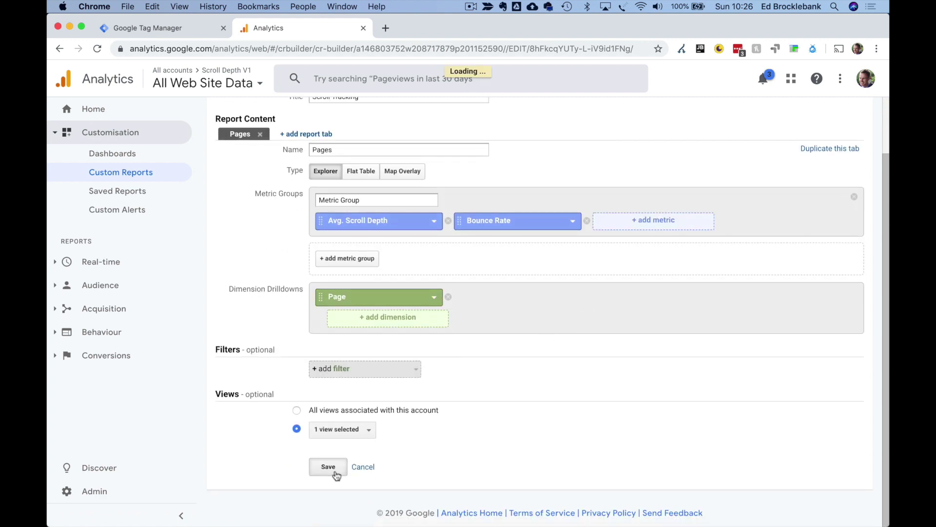
pyautogui.scroll(-5, 335, 474)
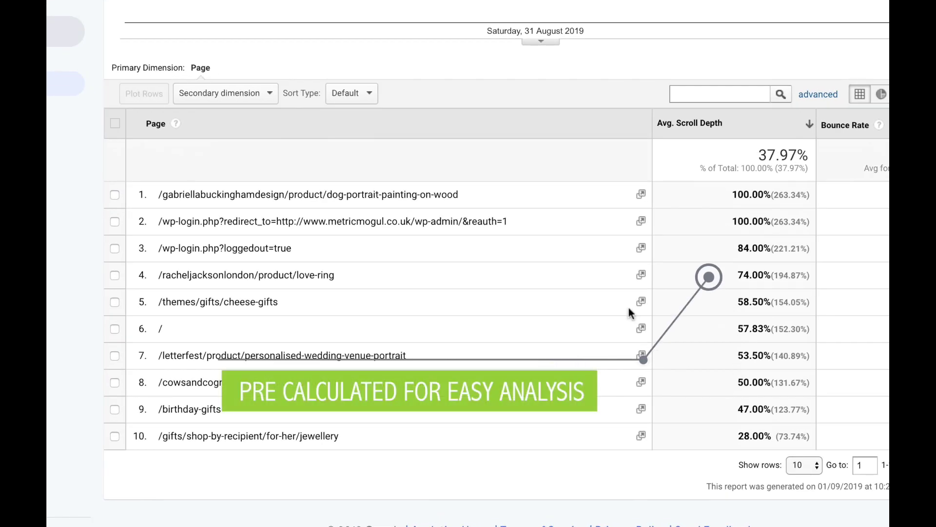
pyautogui.scroll(3, 628, 306)
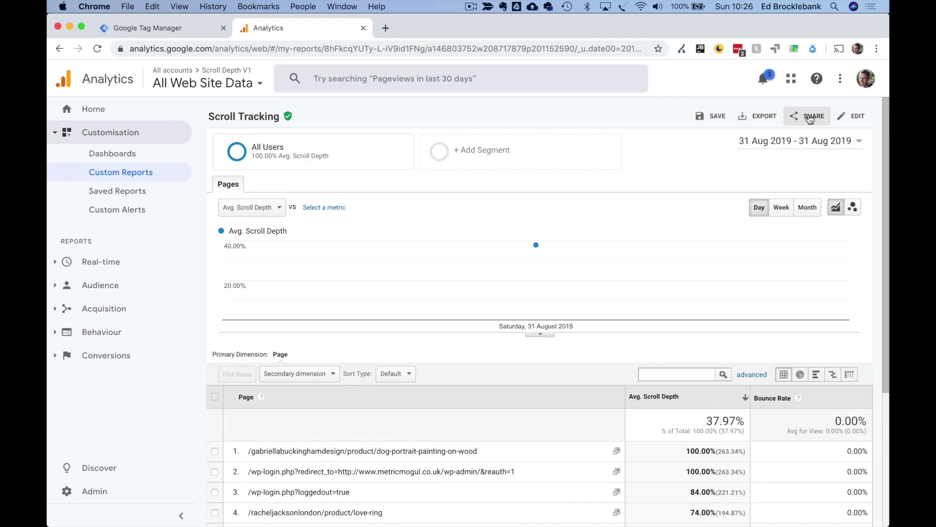
# Step: Open the Scroll Tracking report's Email Report dialog and cancel it, leaving the report unchanged
pyautogui.click(809, 119)
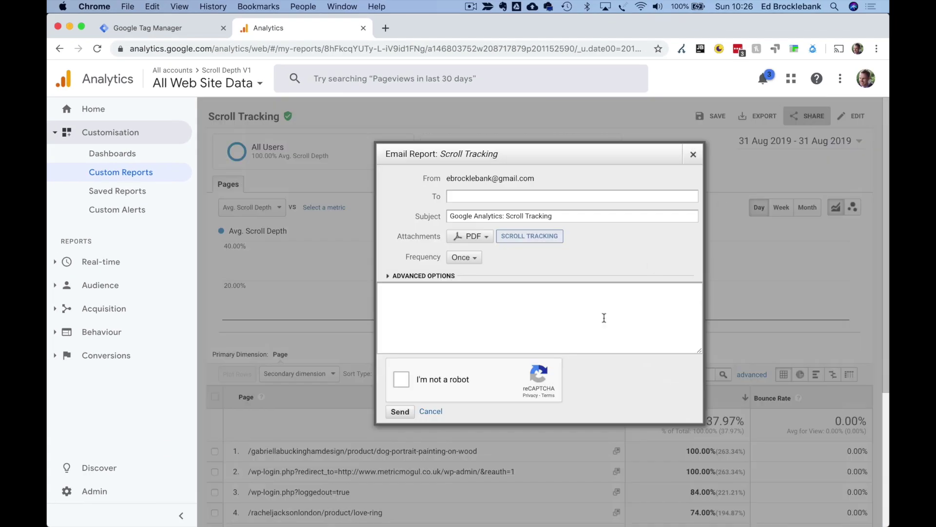
pyautogui.click(431, 412)
pyautogui.scroll(-5, 431, 415)
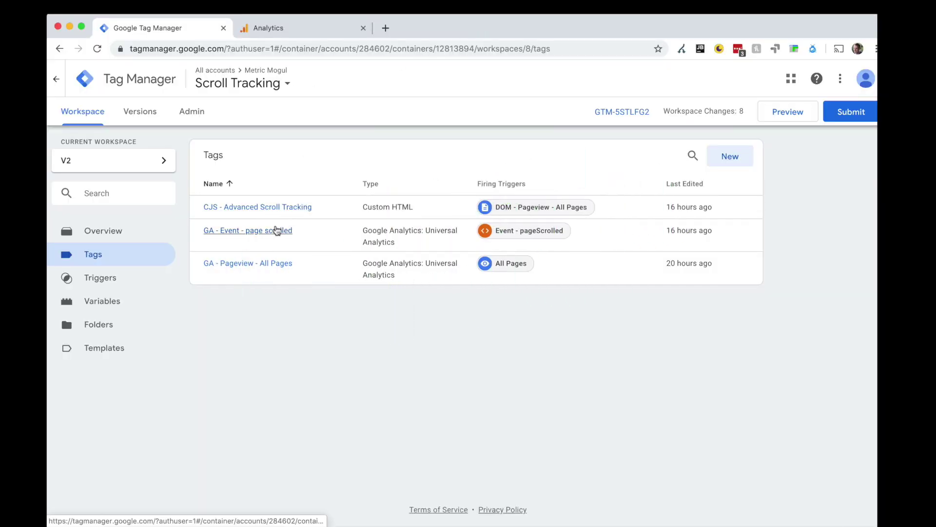
pyautogui.click(276, 230)
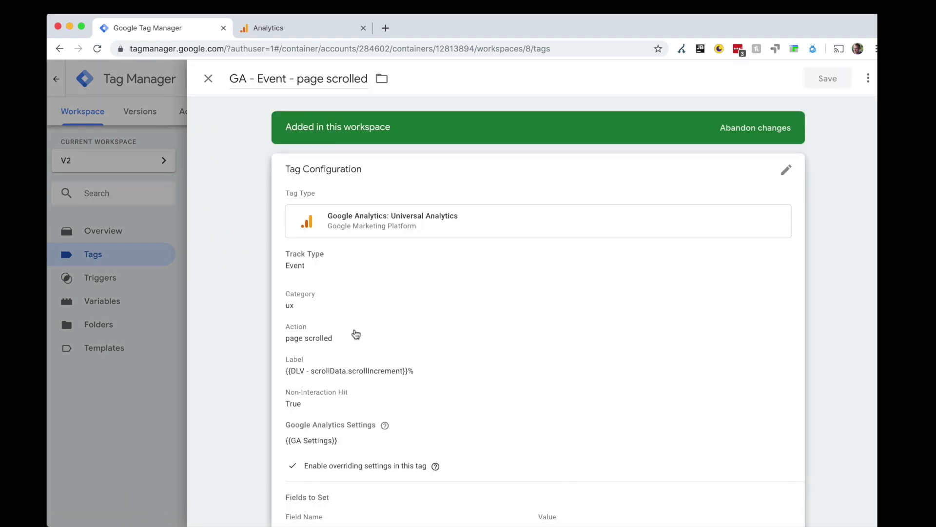
pyautogui.scroll(-5, 355, 333)
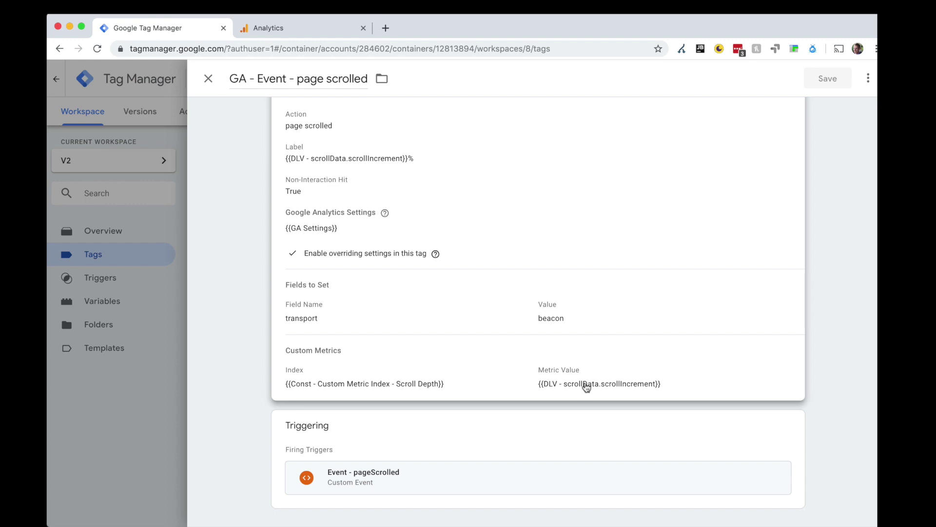
pyautogui.click(547, 481)
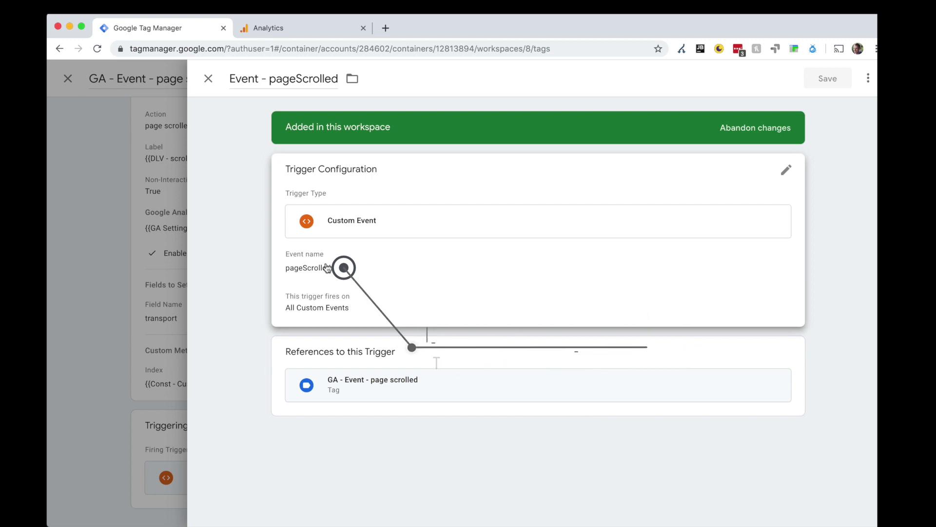
pyautogui.click(208, 79)
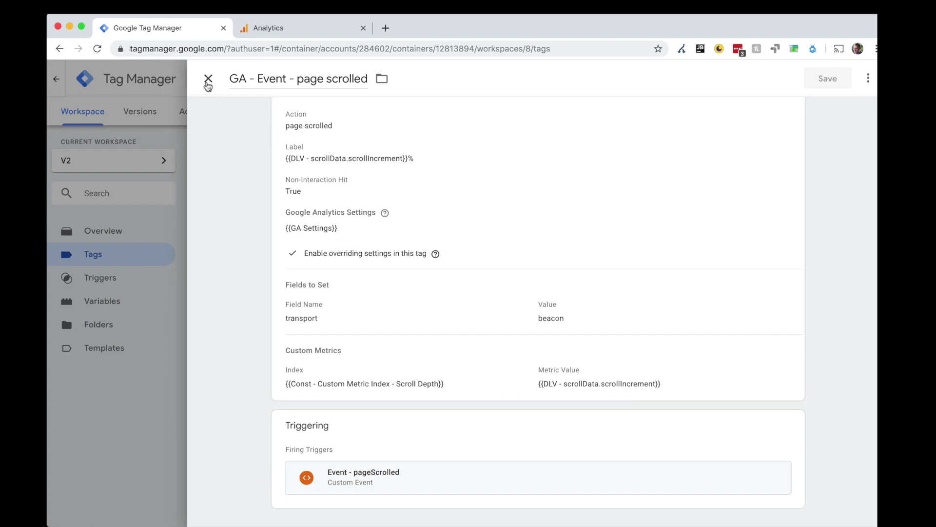
pyautogui.click(208, 81)
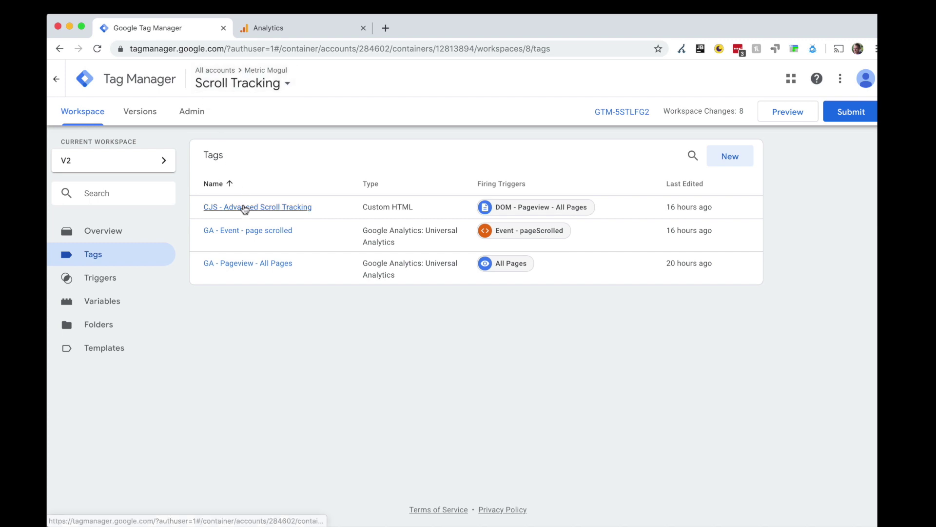
# Step: Edit the CJS - Advanced Scroll Tracking tag and inspect its pageScrolled, scrollDepth and scrollIncrement code
pyautogui.click(244, 207)
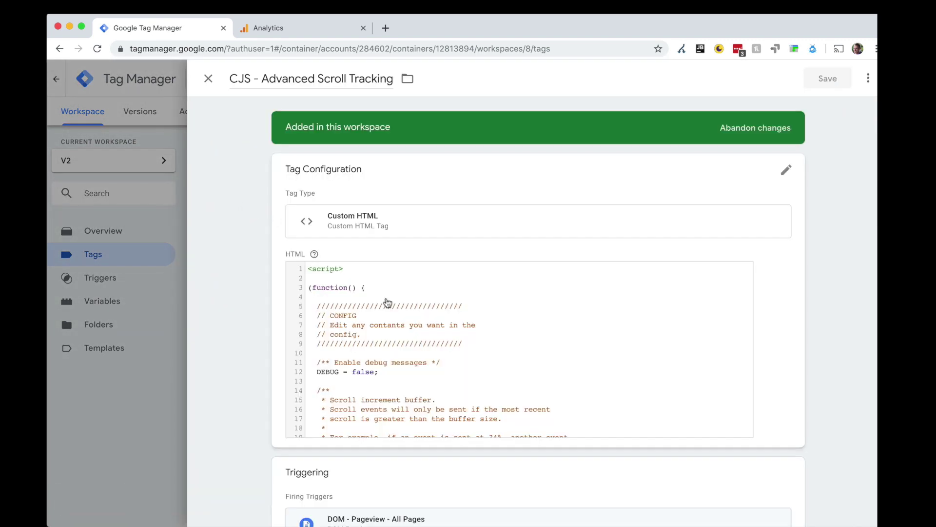
pyautogui.click(397, 303)
pyautogui.scroll(-20, 397, 303)
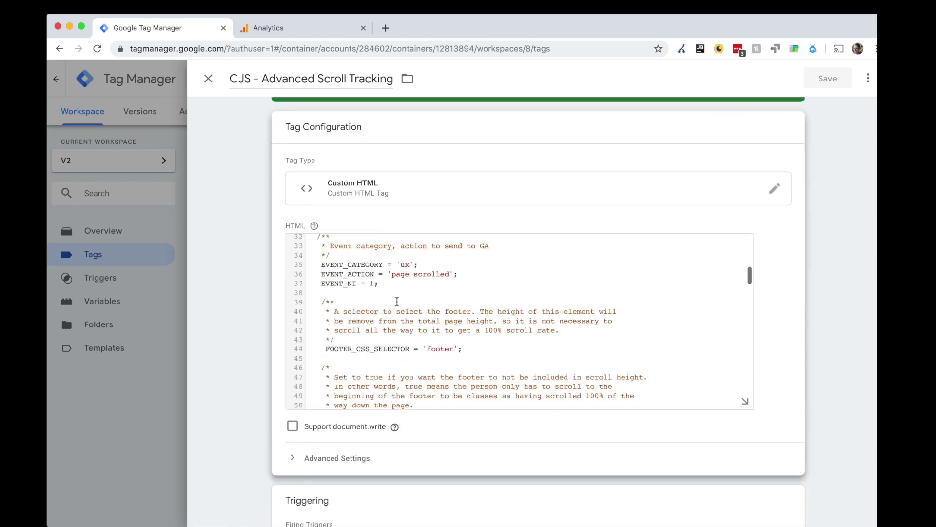
pyautogui.scroll(-2, 397, 301)
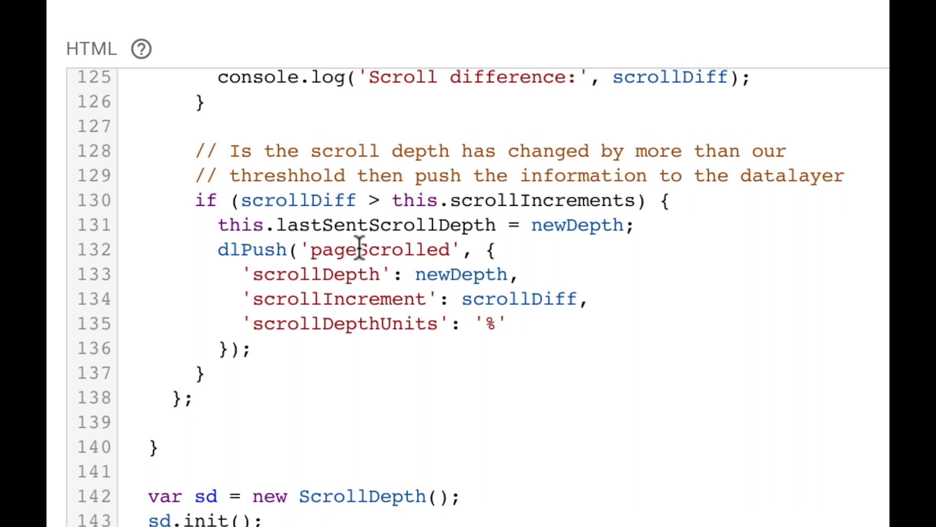
pyautogui.doubleClick(359, 249)
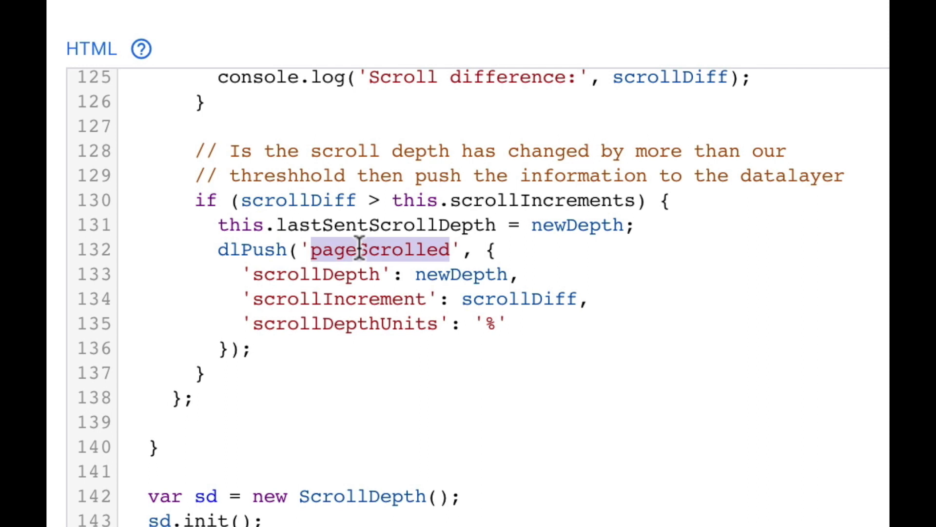
pyautogui.click(337, 299)
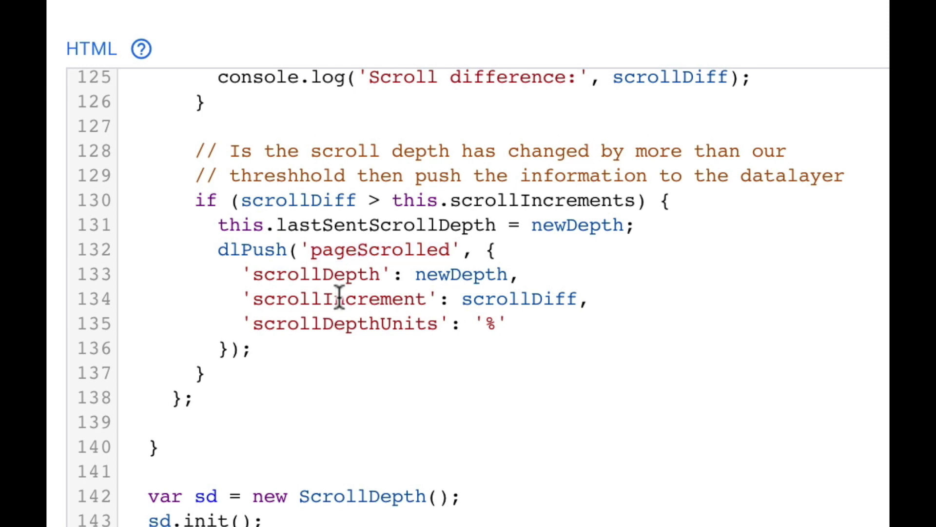
pyautogui.doubleClick(332, 269)
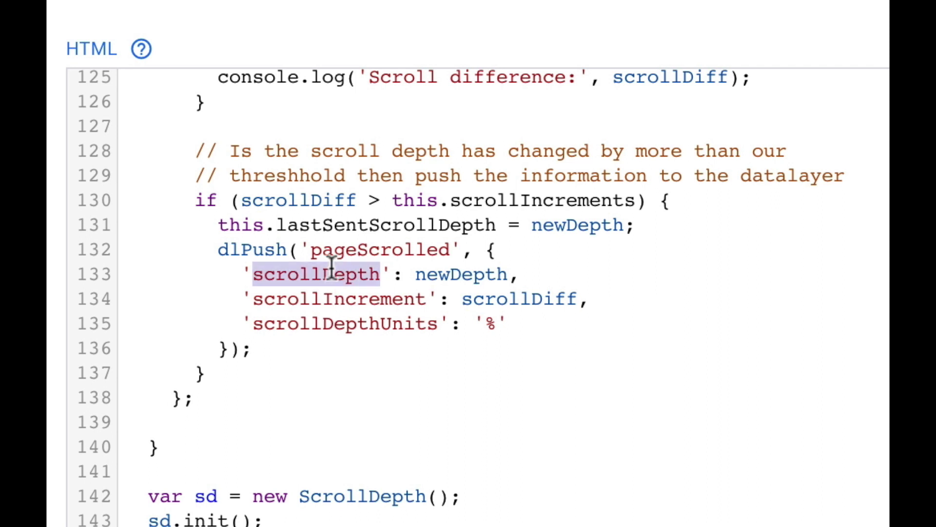
pyautogui.doubleClick(370, 302)
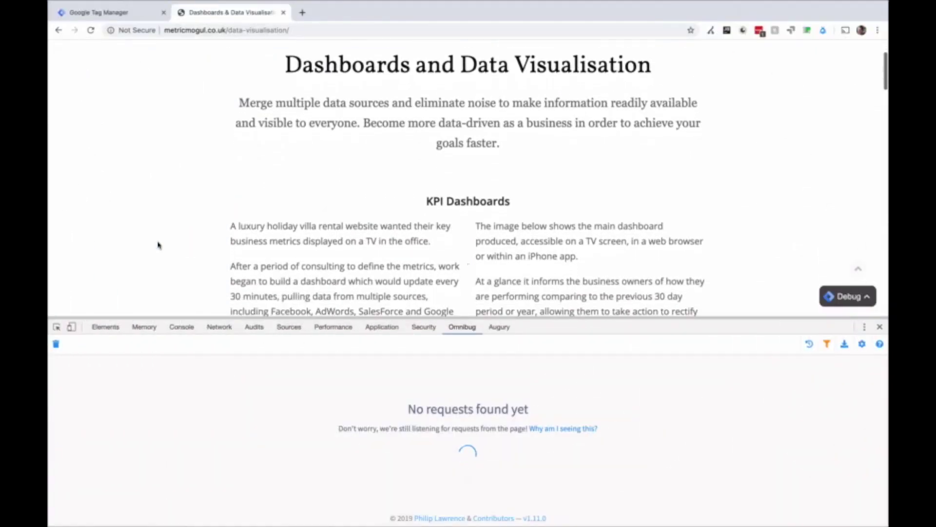
# Step: Scroll the metricmogul site and reload its home page to generate scroll hits
pyautogui.scroll(-3, 158, 245)
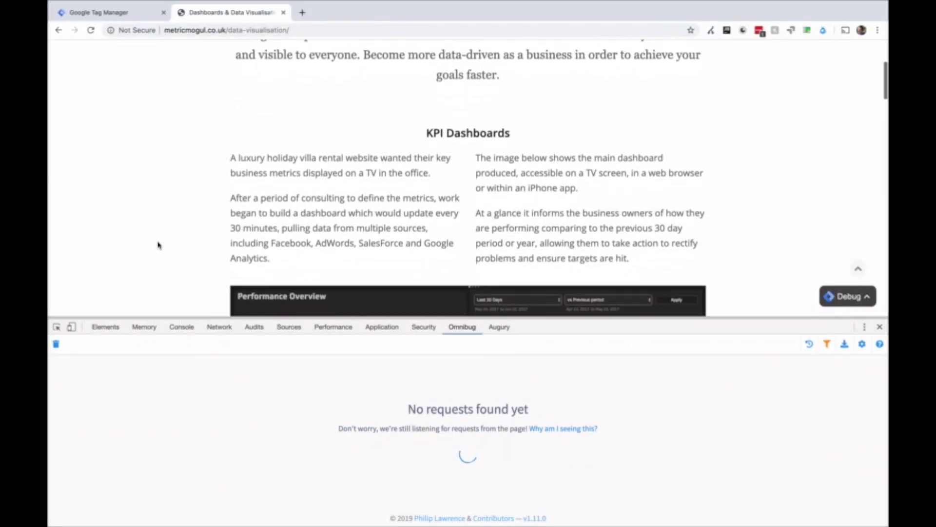
pyautogui.scroll(-10, 157, 245)
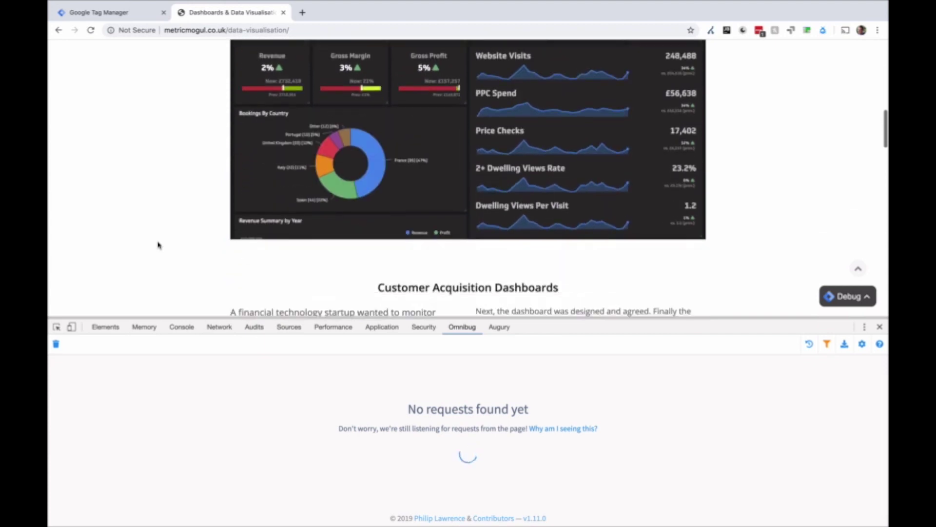
pyautogui.scroll(13, 158, 245)
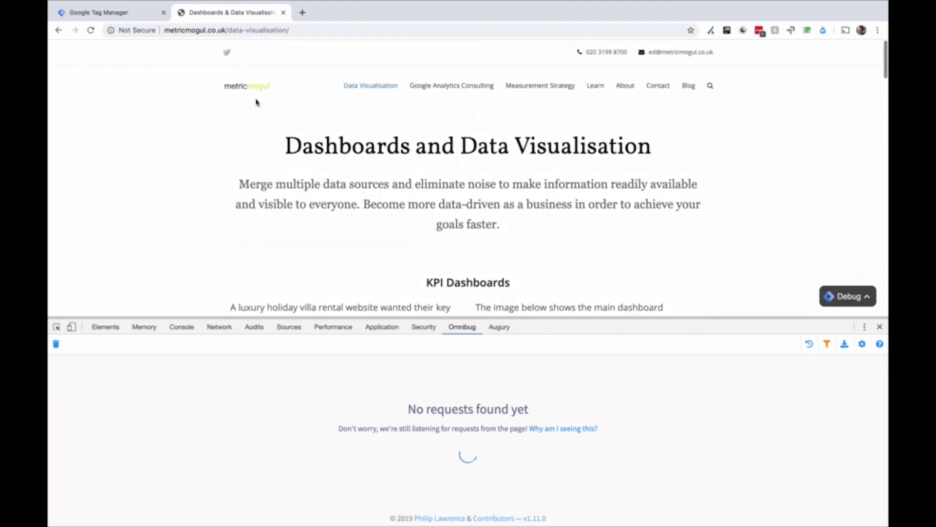
pyautogui.click(255, 95)
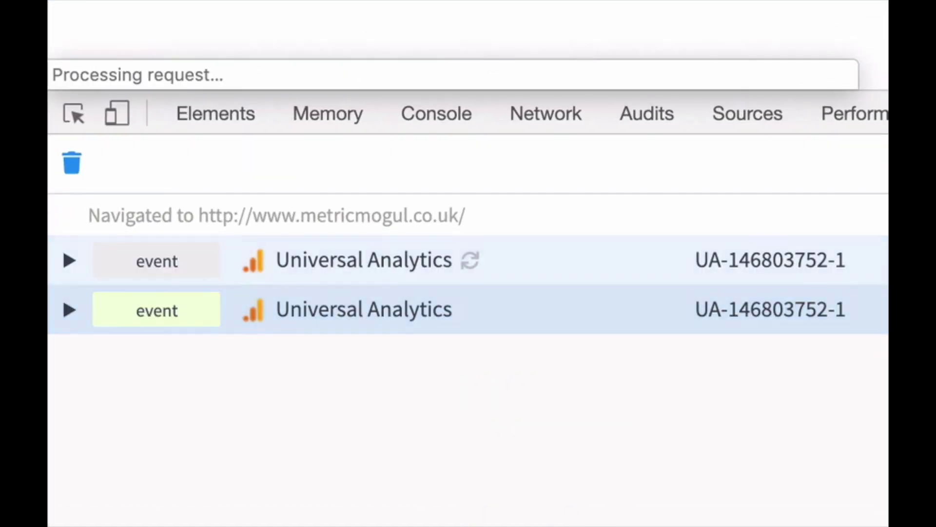
# Step: Expand the captured page scrolled event in Omnibug to show label 16% and Custom Metric 1 of 16
pyautogui.click(70, 309)
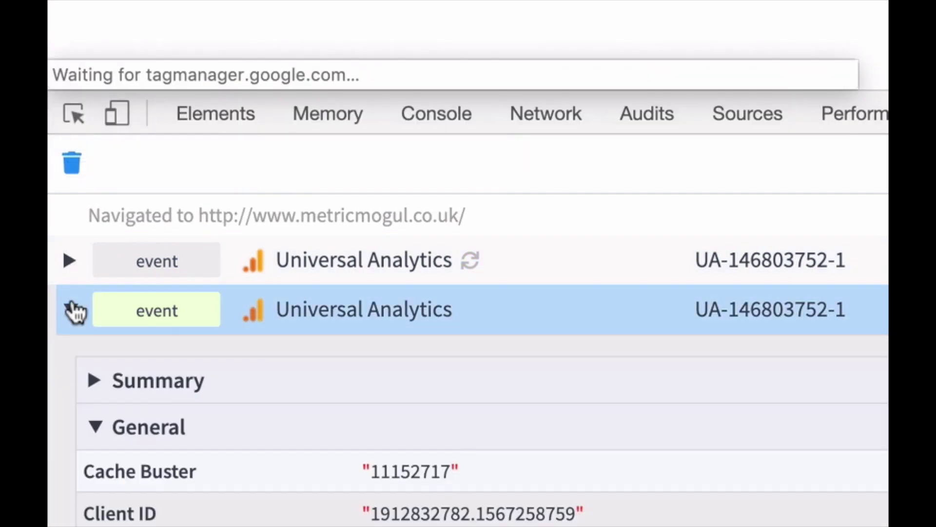
pyautogui.scroll(-15, 291, 469)
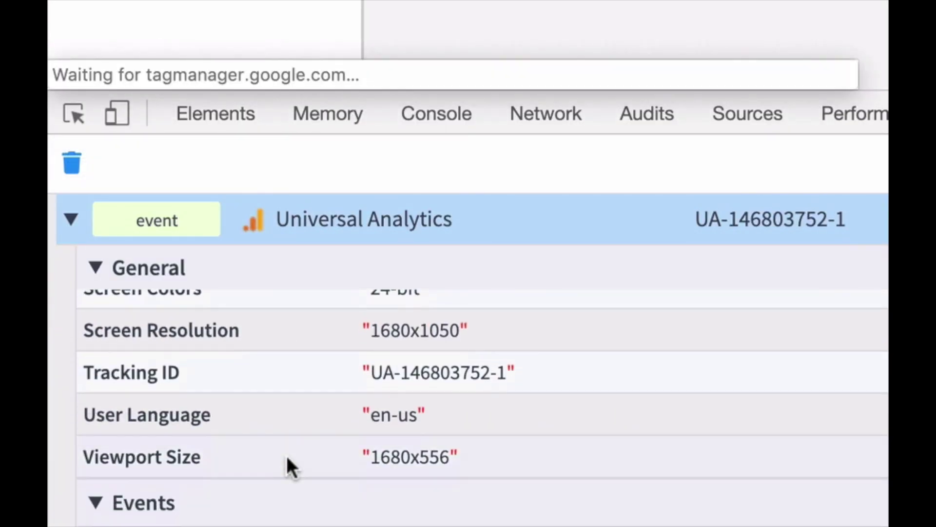
pyautogui.scroll(-3, 286, 453)
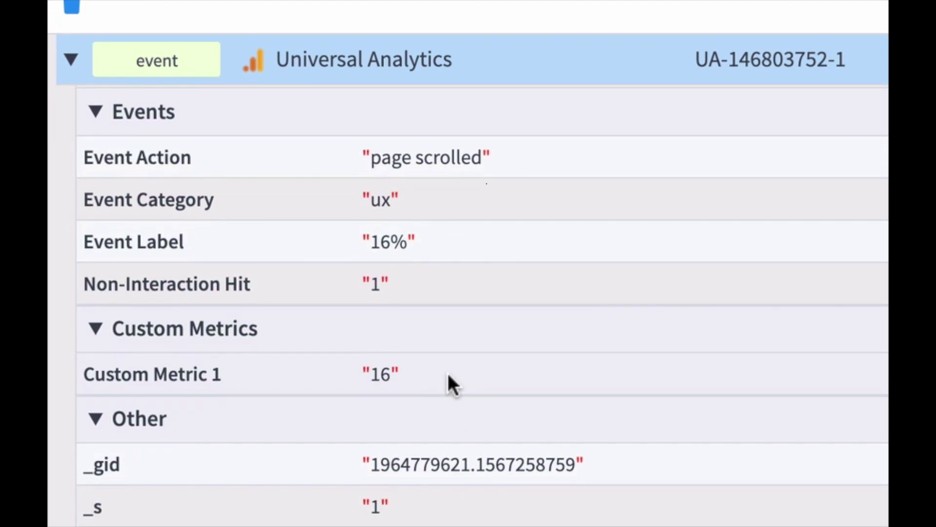